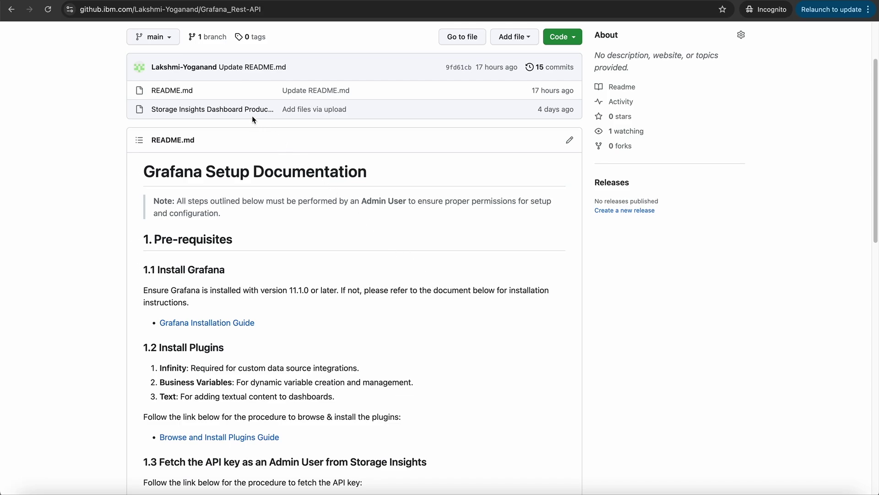
Step: Scroll the README to section 2, Creating Data Source, showing the Infinity plugin setup steps
{"action": "left_click_drag", "start_coordinate": [875, 177], "coordinate": [875, 178]}
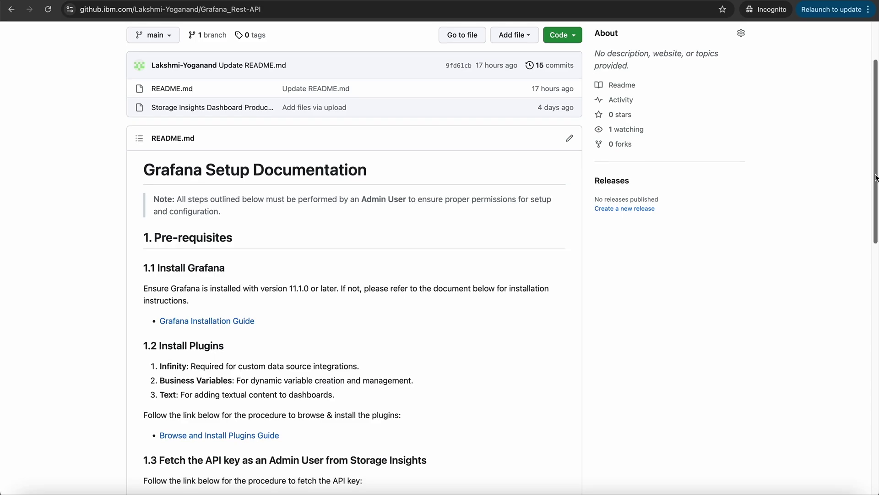
{"action": "left_click_drag", "start_coordinate": [874, 202], "coordinate": [875, 255]}
{"action": "left_click_drag", "start_coordinate": [874, 207], "coordinate": [874, 296]}
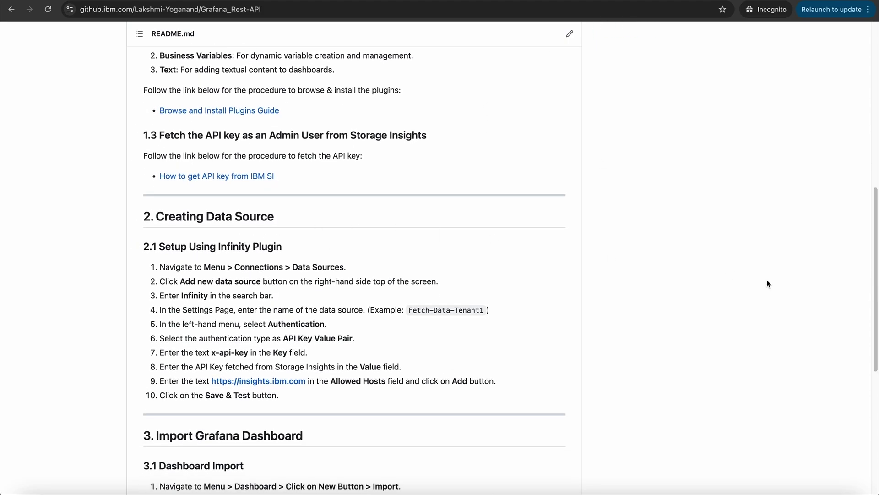
{"action": "scroll", "coordinate": [241, 235], "scroll_direction": "down", "scroll_amount": 4}
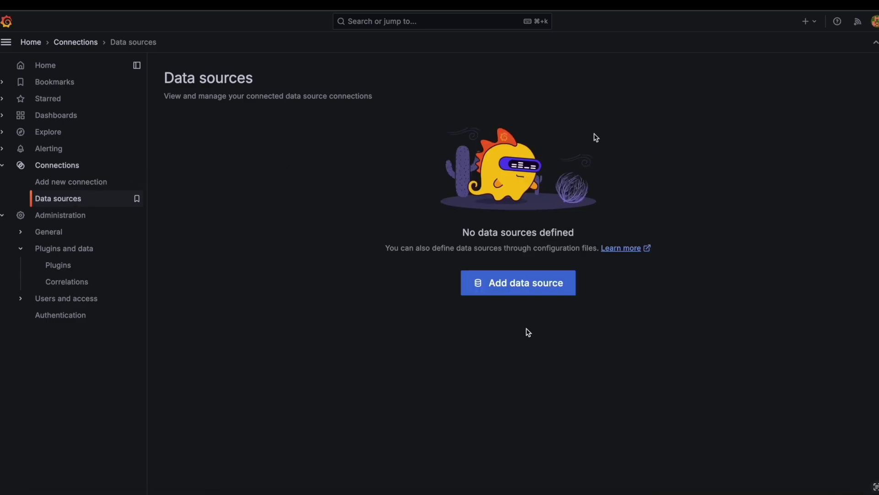
Step: Add a new Infinity data source and name it Fetch-Data-Tenant1
{"action": "left_click", "coordinate": [544, 292]}
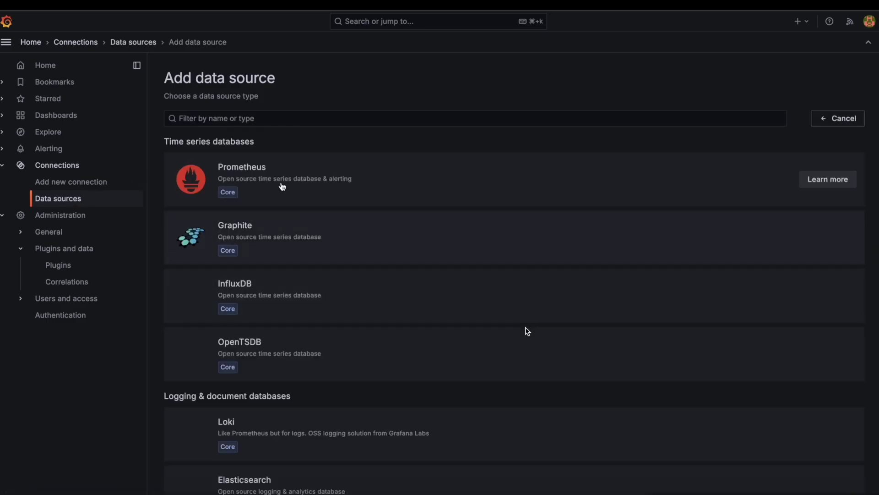
{"action": "left_click", "coordinate": [273, 117]}
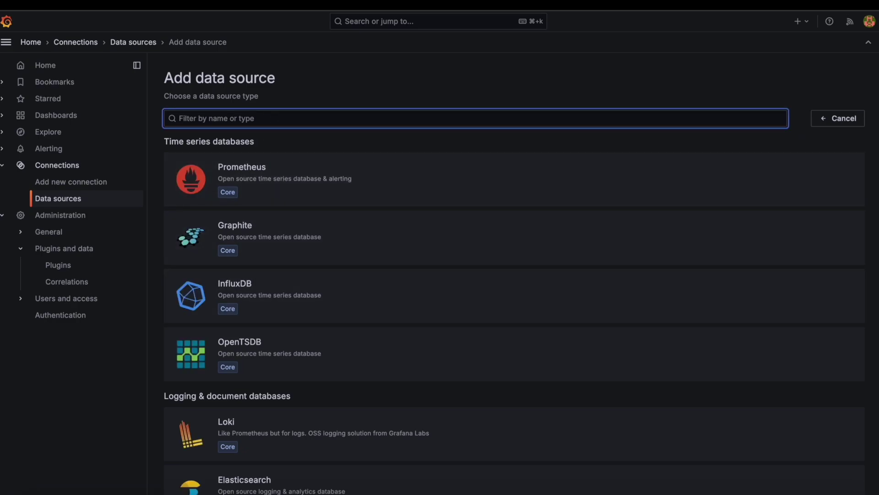
{"action": "type", "text": "inf"}
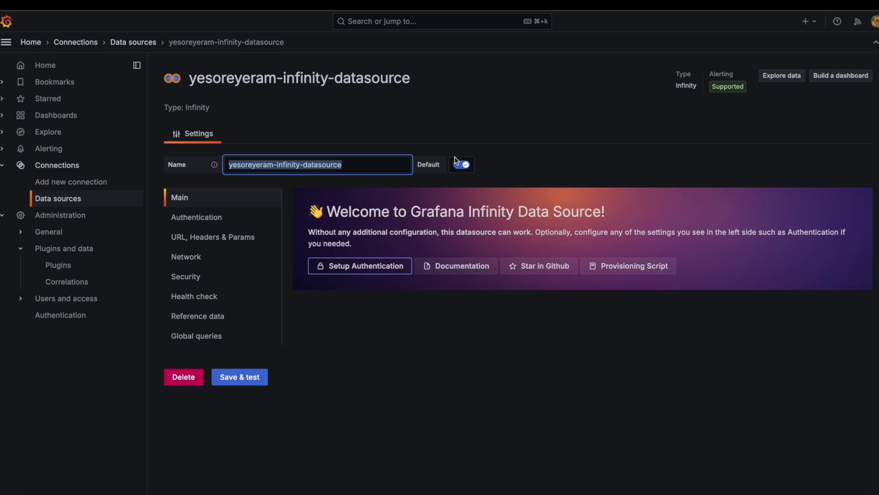
{"action": "type", "text": "Fetch-Data-Tenant1"}
{"action": "left_click", "coordinate": [511, 148]}
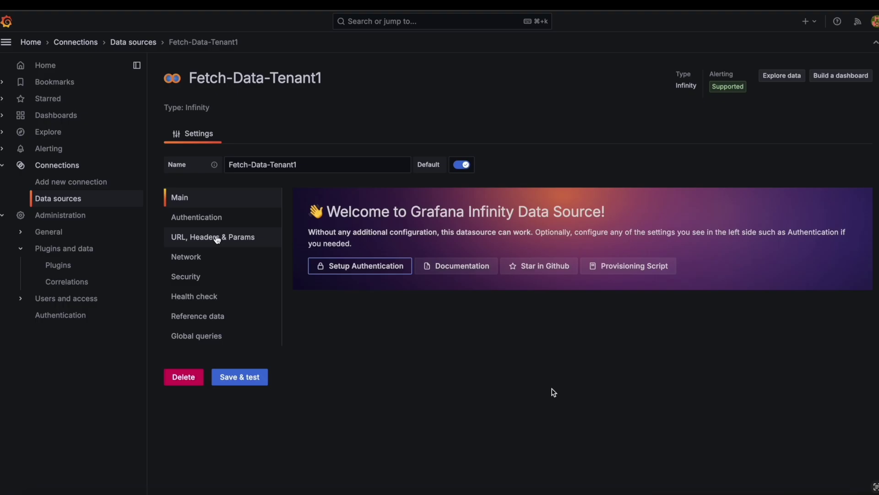
Step: Set authentication to API Key Value pair with key name x-api-key
{"action": "left_click", "coordinate": [222, 218]}
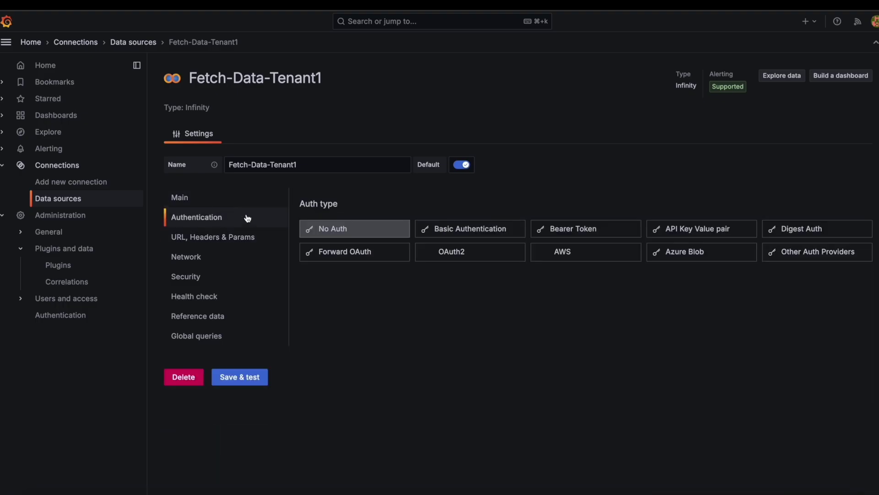
{"action": "left_click", "coordinate": [720, 230]}
{"action": "left_click", "coordinate": [463, 298]}
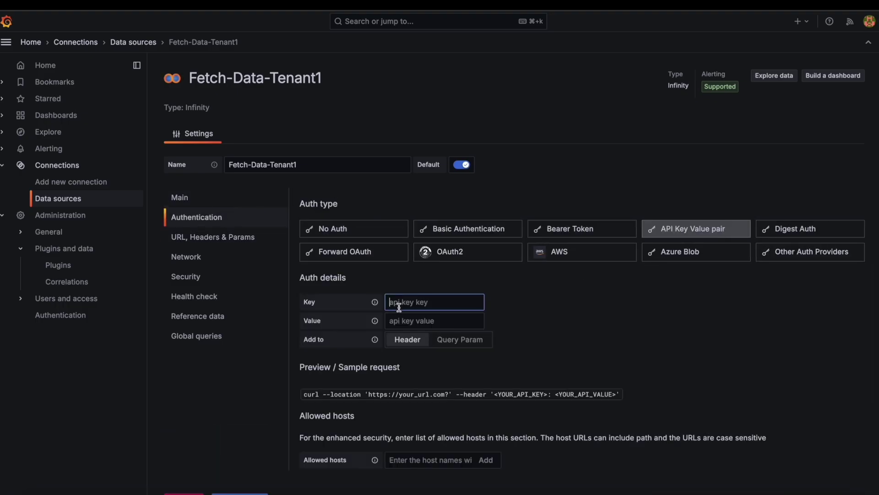
{"action": "left_click", "coordinate": [587, 274]}
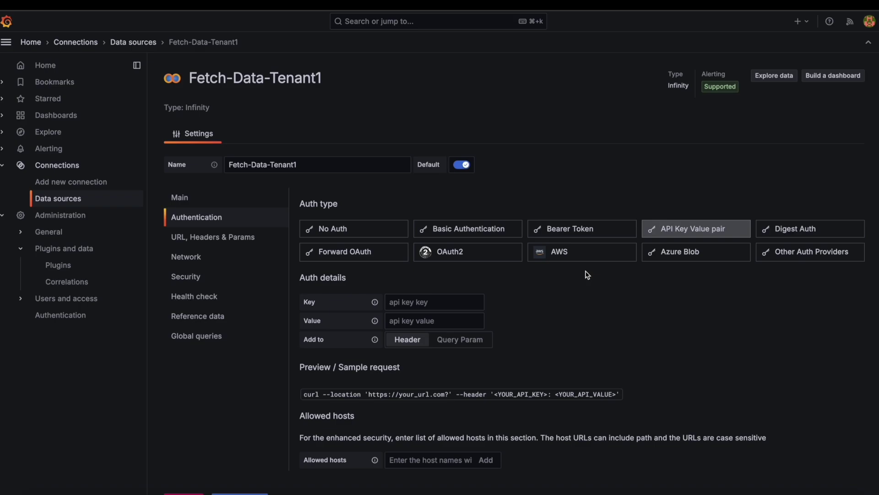
{"action": "left_click", "coordinate": [396, 304]}
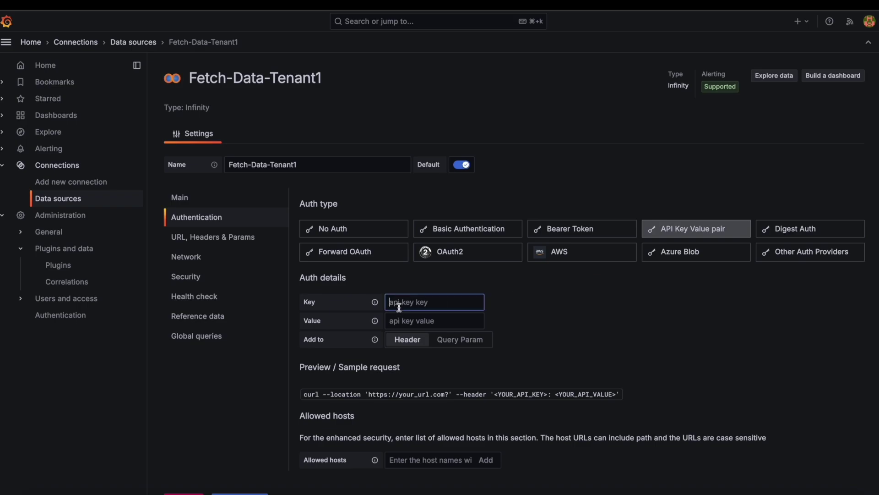
{"action": "type", "text": "x-api-key"}
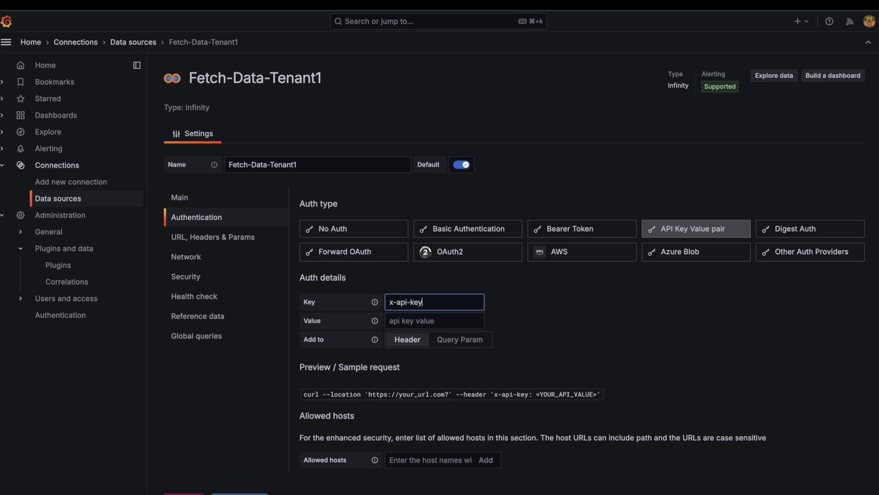
{"action": "key", "text": "Tab"}
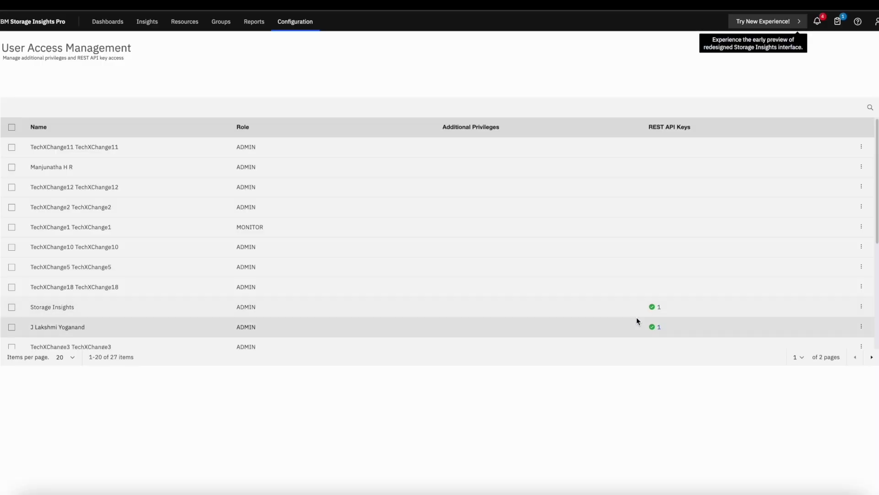
Step: Copy the active REST API key from the admin user's keys in Storage Insights
{"action": "left_click", "coordinate": [658, 329]}
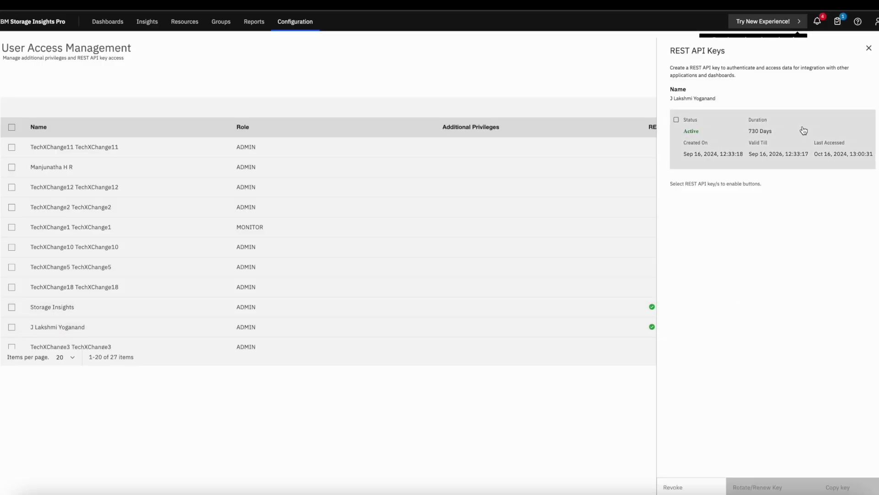
{"action": "left_click", "coordinate": [677, 120]}
{"action": "left_click", "coordinate": [852, 489]}
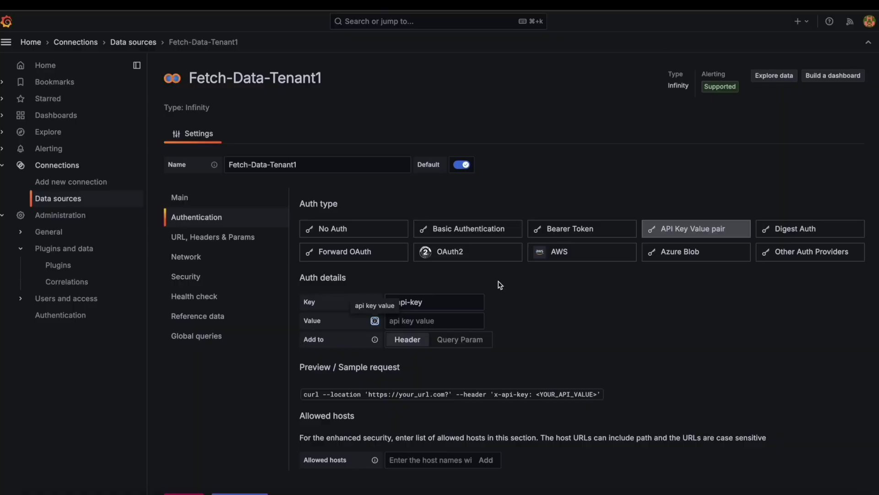
{"action": "left_click", "coordinate": [444, 321]}
{"action": "key", "text": "ctrl+v"}
{"action": "scroll", "coordinate": [397, 456], "scroll_direction": "down", "scroll_amount": 2}
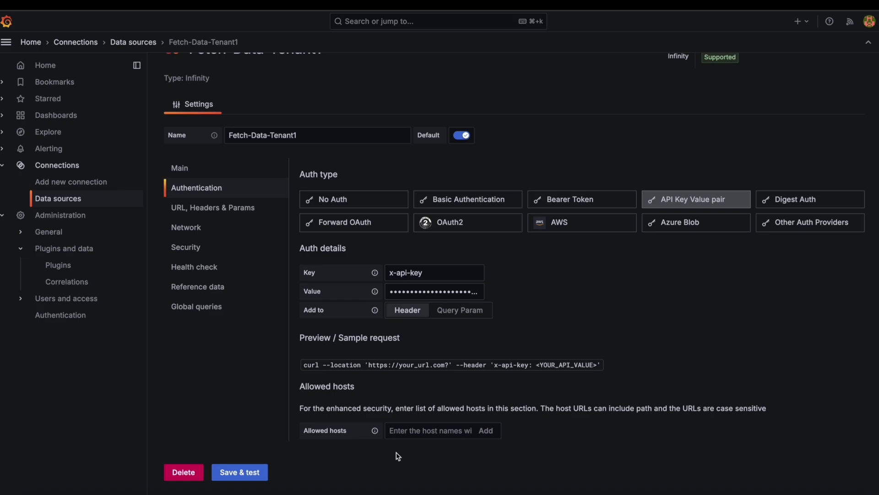
{"action": "left_click", "coordinate": [408, 430]}
{"action": "key", "text": "ctrl+v"}
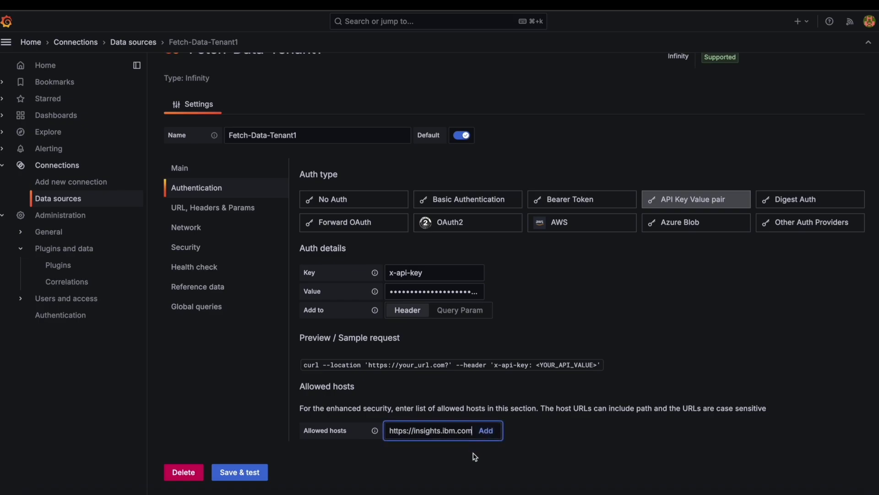
{"action": "left_click", "coordinate": [487, 431]}
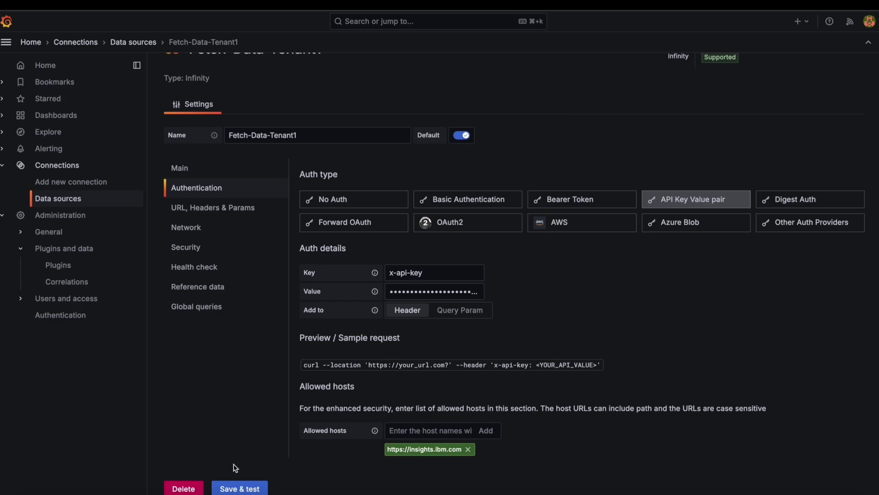
Step: Save and test Fetch-Data-Tenant1, then return to the Data sources list
{"action": "left_click", "coordinate": [256, 482]}
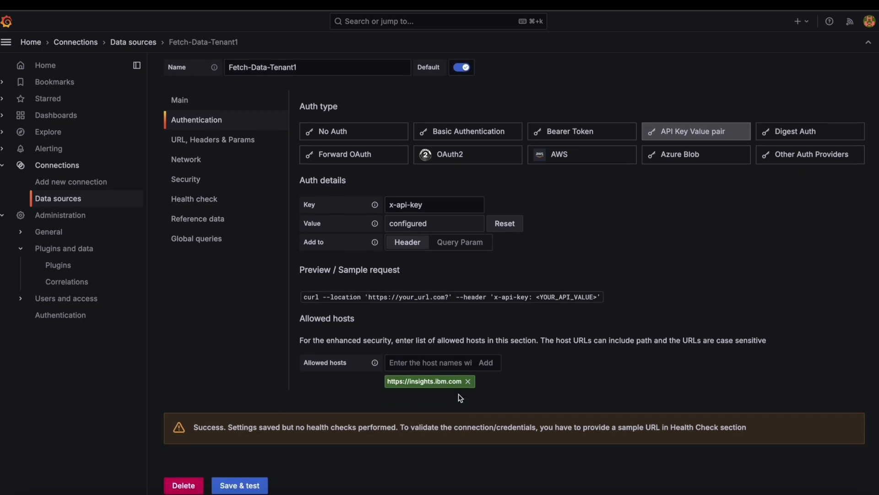
{"action": "scroll", "coordinate": [458, 400], "scroll_direction": "up", "scroll_amount": 2}
{"action": "left_click", "coordinate": [138, 42]}
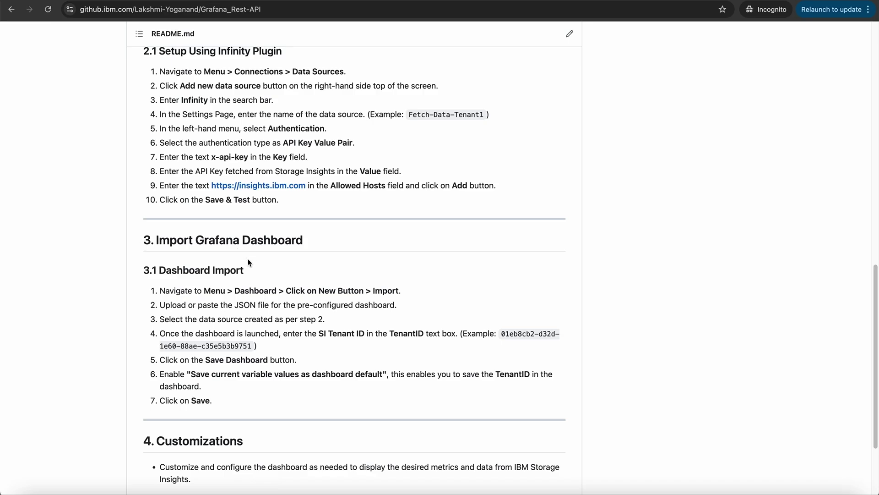
Step: Switch back to the Grafana Dashboards tab
{"action": "key", "text": "ctrl+Tab"}
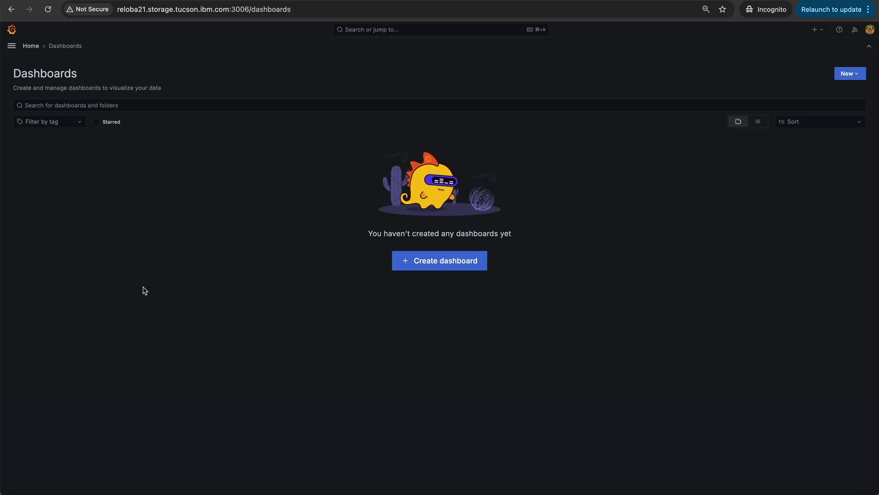
Step: Start a dashboard import from Dashboards > New and upload Storage Insights Dashboard Production.json
{"action": "left_click", "coordinate": [11, 46]}
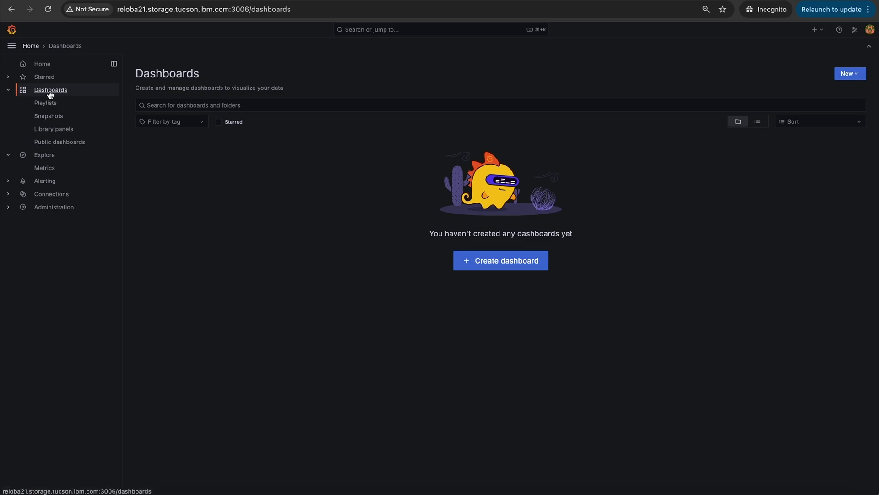
{"action": "left_click", "coordinate": [857, 74]}
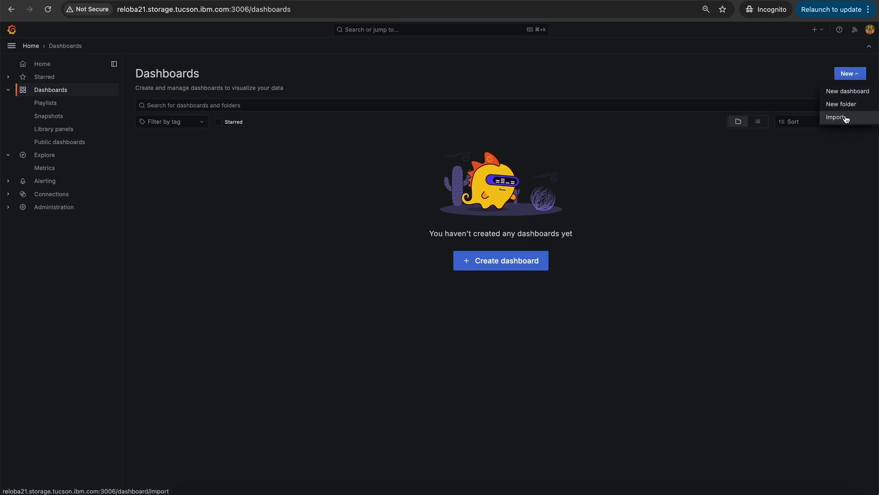
{"action": "left_click", "coordinate": [846, 118]}
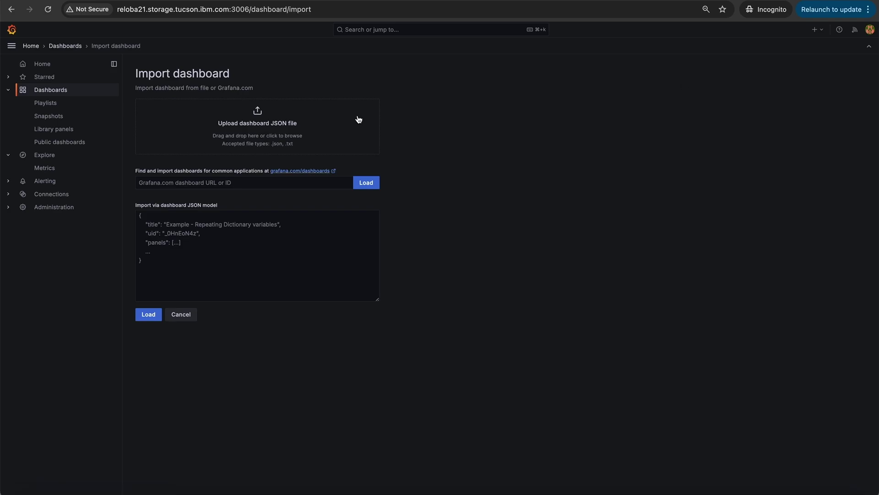
{"action": "left_click", "coordinate": [282, 128]}
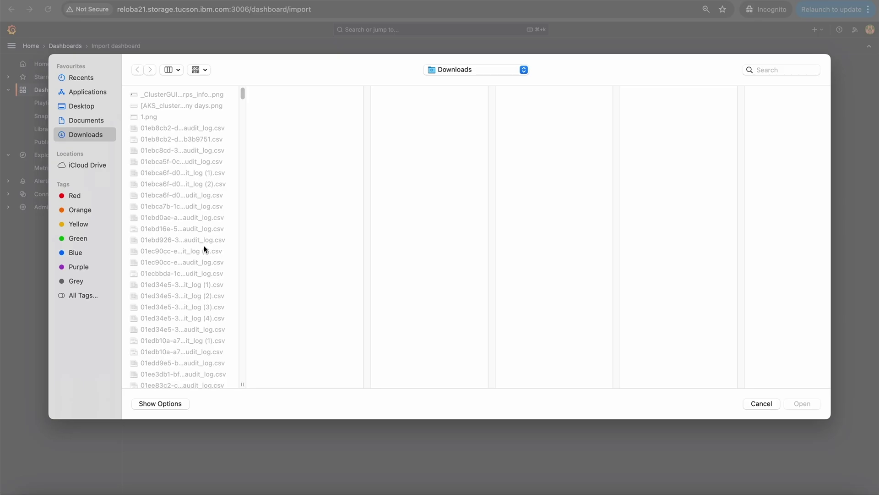
{"action": "type", "text": "storage"}
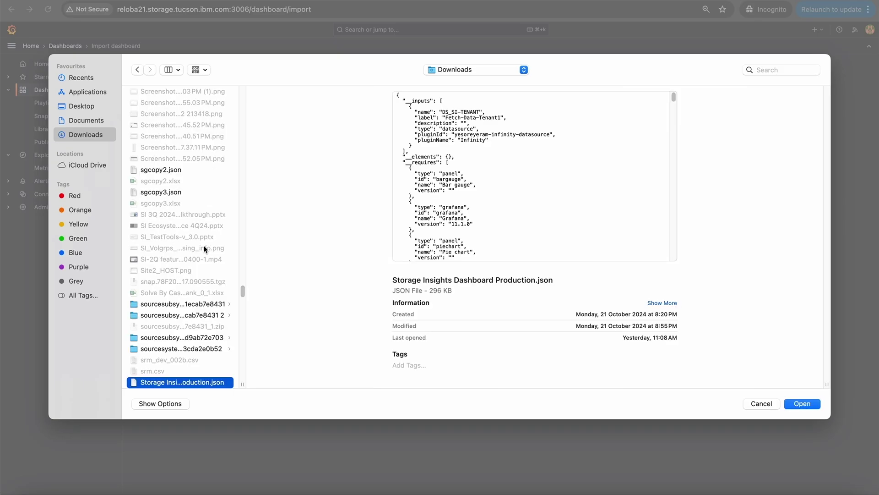
{"action": "key", "text": "Return"}
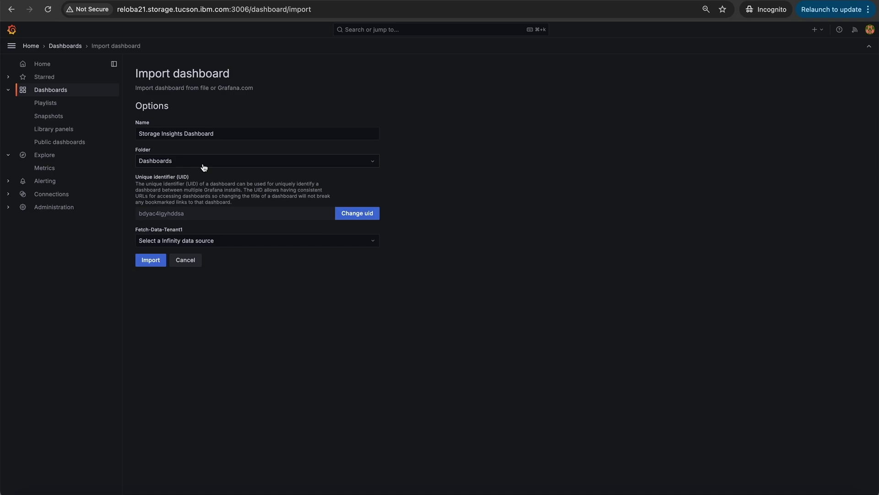
Step: Import the Storage Insights Dashboard using Fetch-Data-Tenant1 as its Infinity data source
{"action": "left_click", "coordinate": [211, 240]}
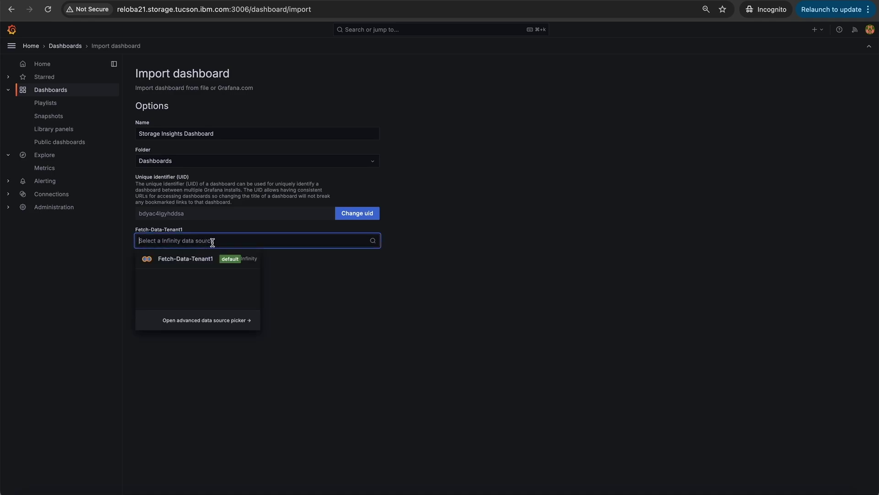
{"action": "left_click", "coordinate": [206, 258]}
{"action": "left_click", "coordinate": [209, 279]}
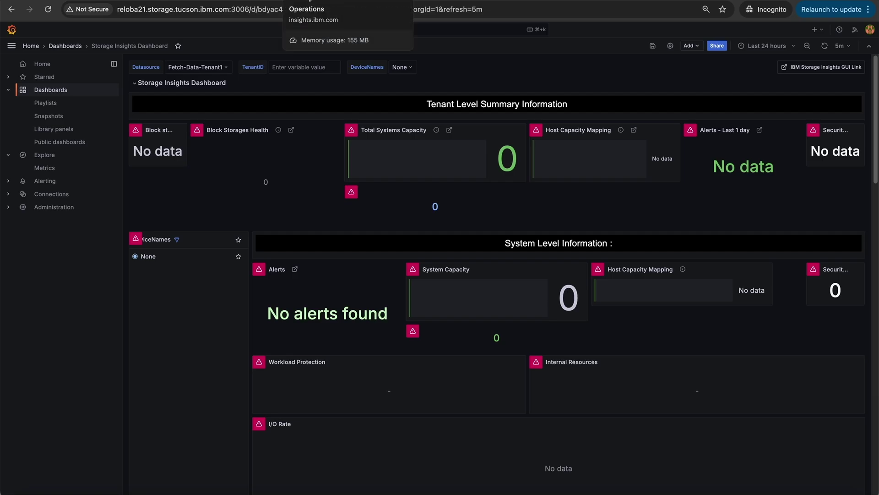
Step: Copy the tenant ID from the Storage Insights URL and apply it to the dashboard's TenantID variable
{"action": "left_click", "coordinate": [309, 1]}
{"action": "left_click", "coordinate": [280, 29]}
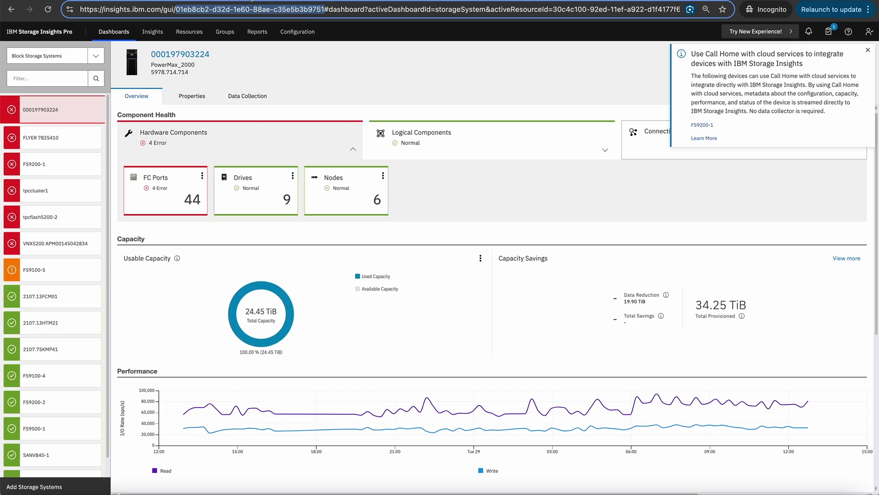
{"action": "left_click", "coordinate": [252, 1]}
{"action": "left_click", "coordinate": [294, 67]}
{"action": "key", "text": "super+v"}
{"action": "key", "text": "Return"}
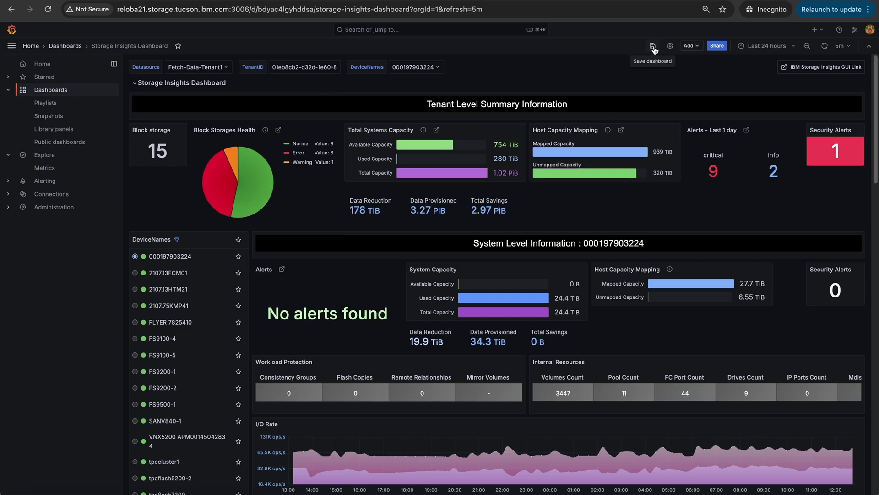
Step: Save the Storage Insights Dashboard with current variable values stored as the dashboard defaults
{"action": "key", "text": "super+s"}
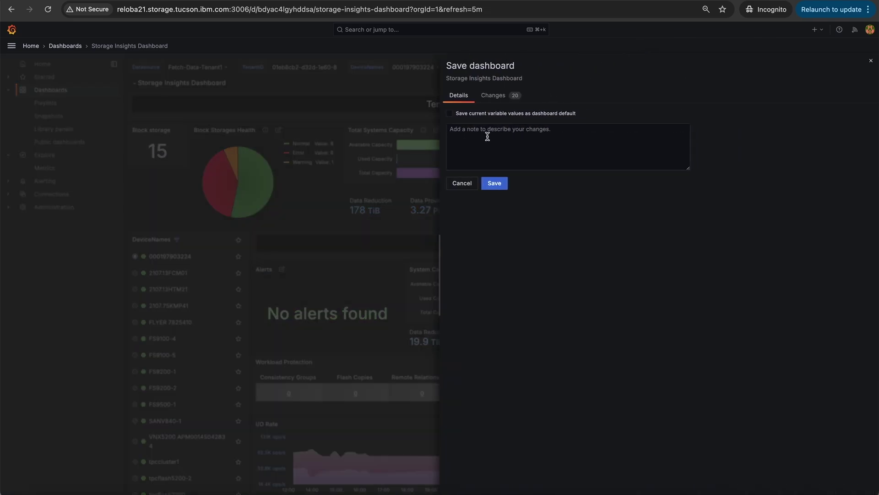
{"action": "left_click", "coordinate": [450, 115]}
{"action": "left_click", "coordinate": [495, 185]}
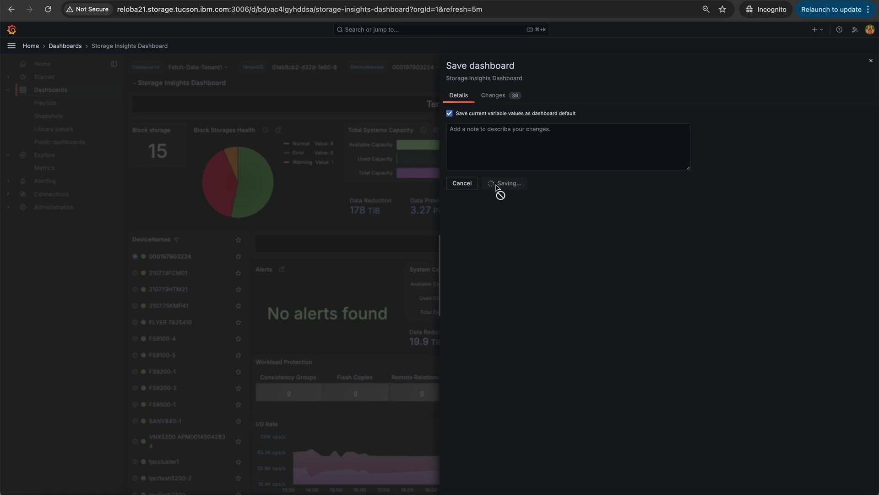